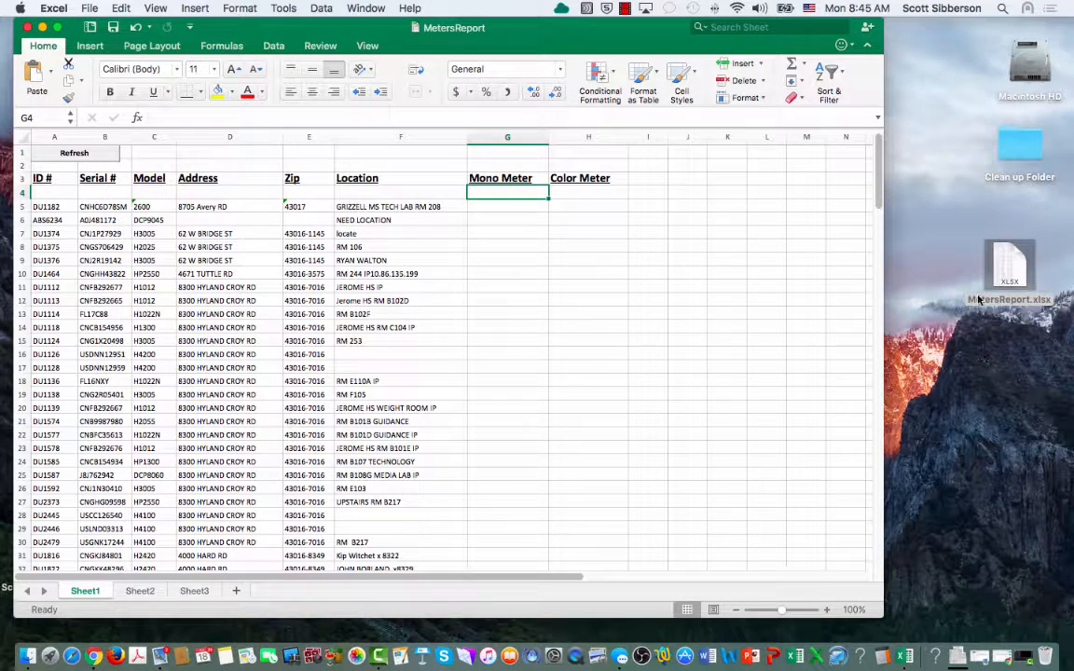
# Select the MetersReport.xlsx file on the desktop after nudging the spreadsheet window aside
pyautogui.click(1007, 261)
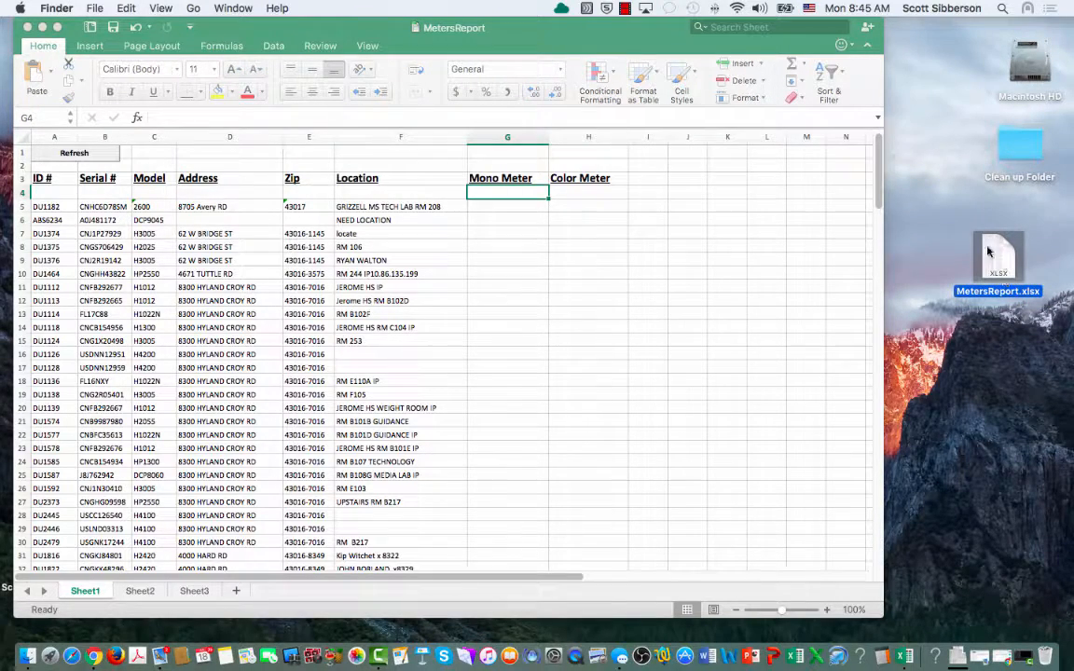
pyautogui.click(520, 43)
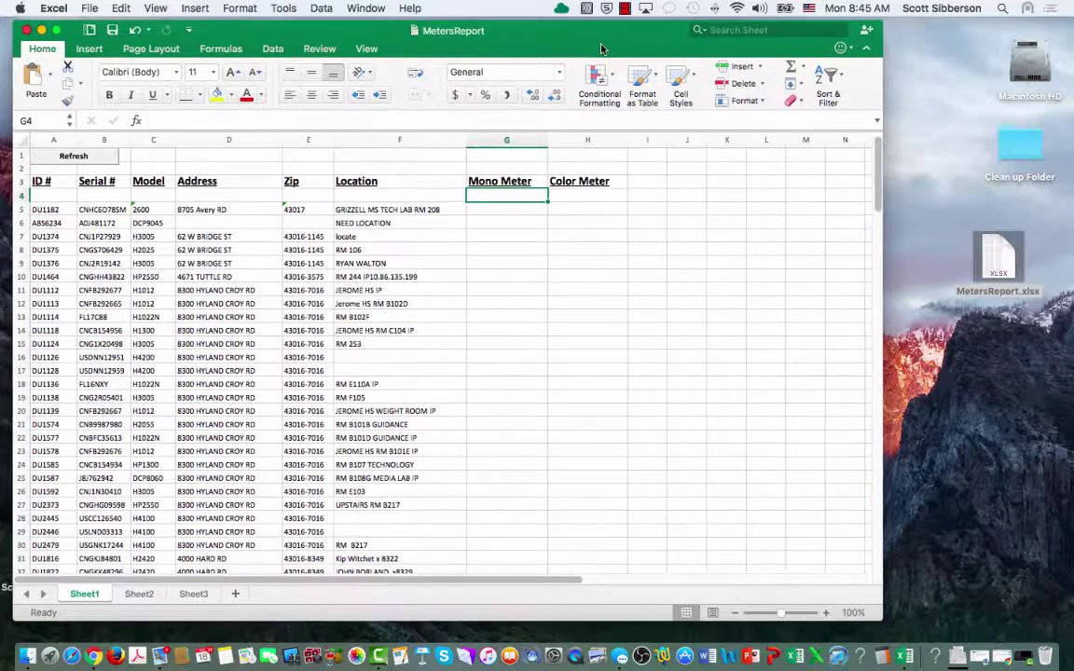
pyautogui.moveTo(602, 45); pyautogui.dragTo(598, 49)
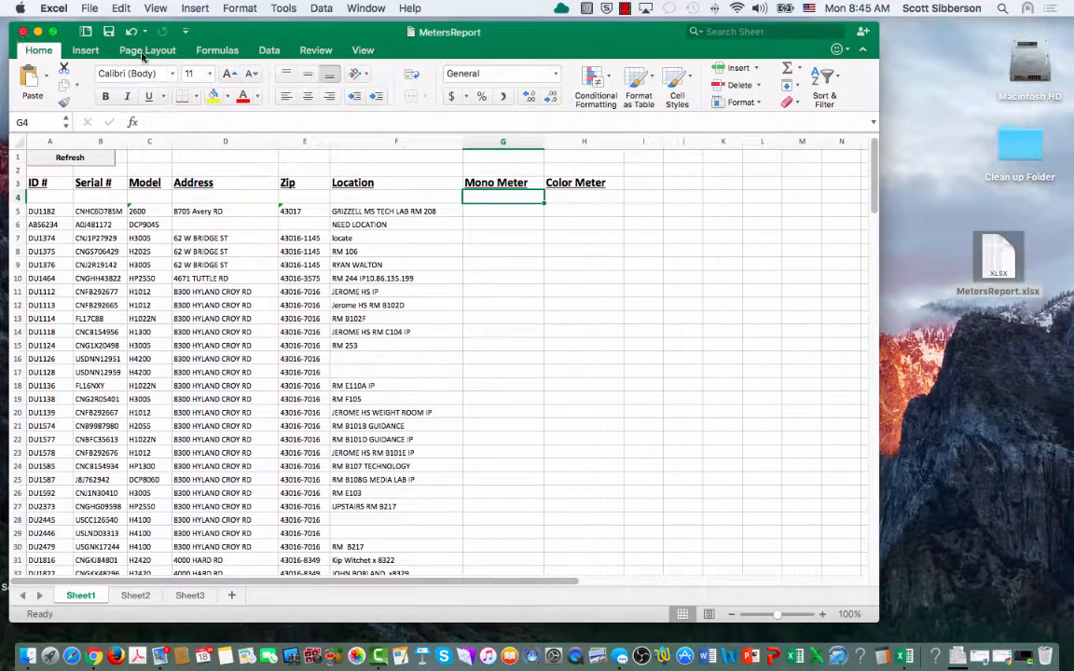
pyautogui.click(992, 256)
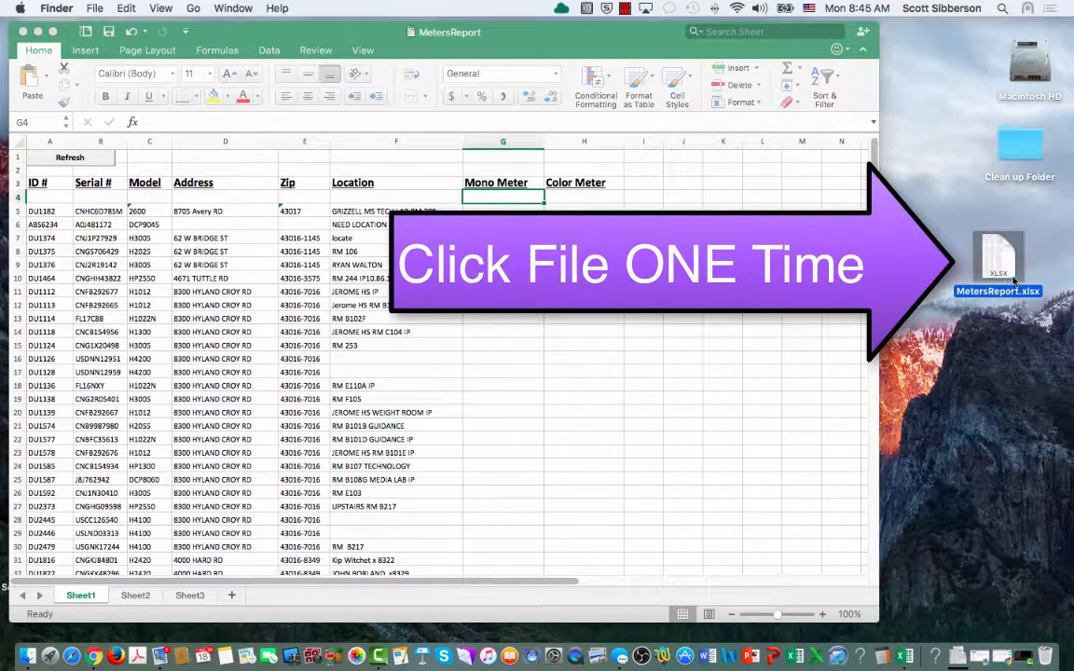
# Show Get Info for MetersReport.xlsx and expand its Open with application list
pyautogui.click(94, 8)
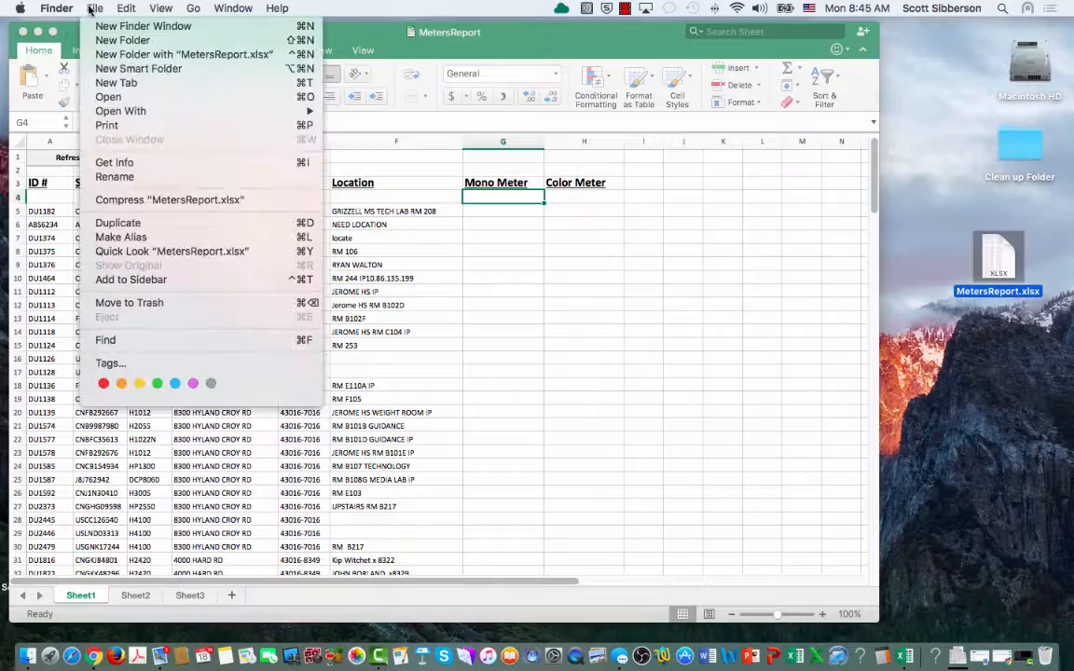
pyautogui.click(121, 164)
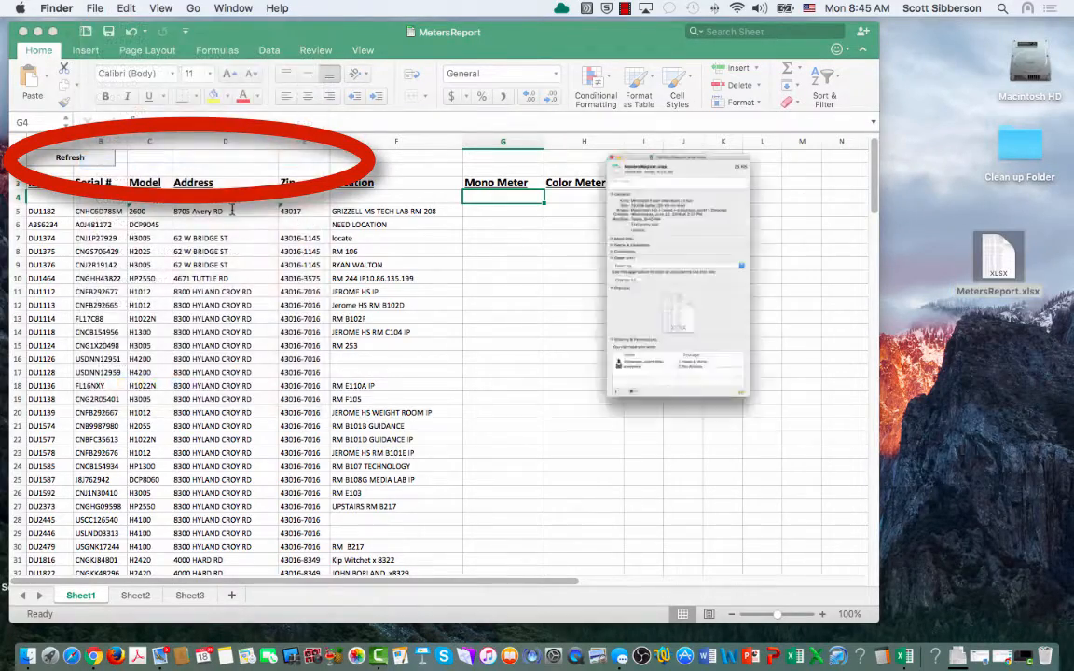
pyautogui.moveTo(154, 34); pyautogui.dragTo(792, 75)
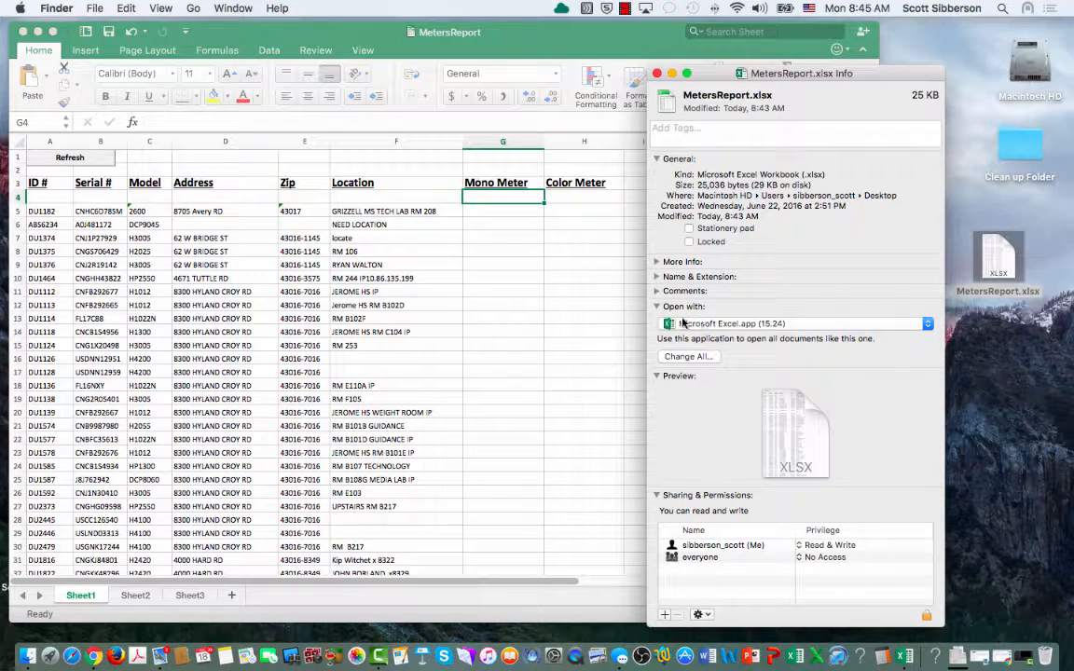
pyautogui.click(716, 325)
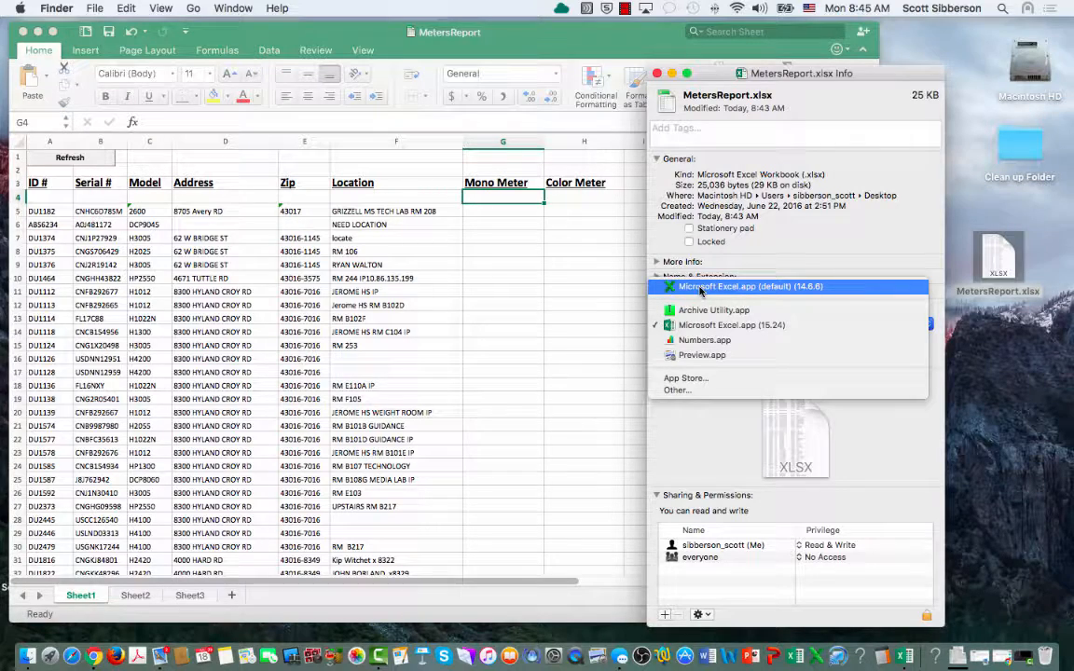
# Choose Microsoft Excel.app from the Microsoft Office 2011 folder as this file's app
pyautogui.click(697, 391)
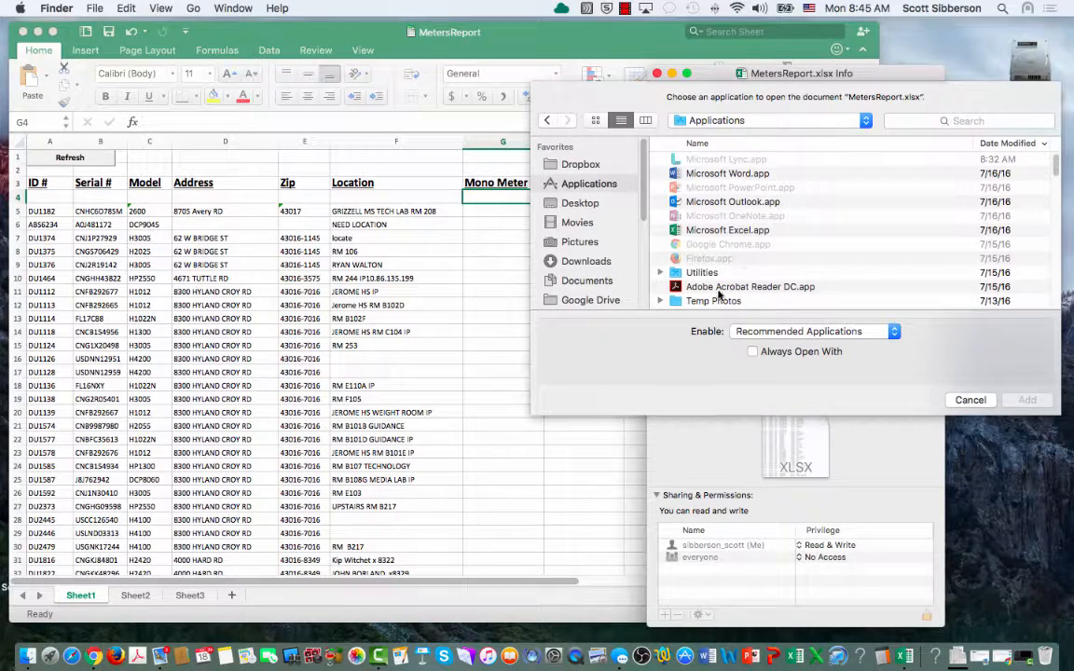
pyautogui.scroll(1, 772, 285)
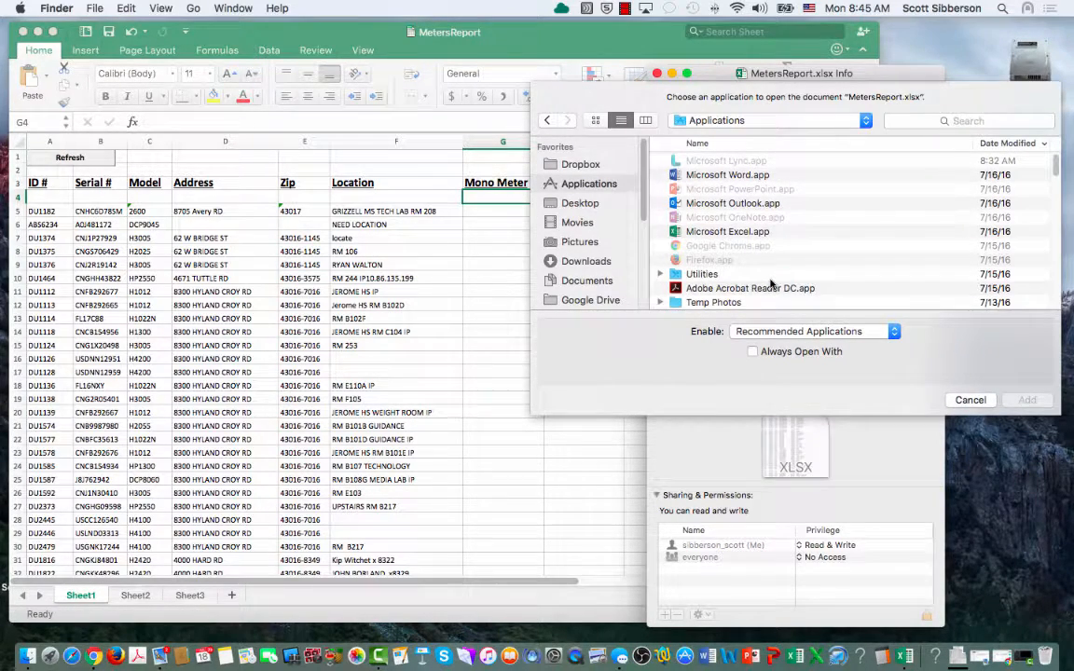
pyautogui.scroll(-5, 772, 284)
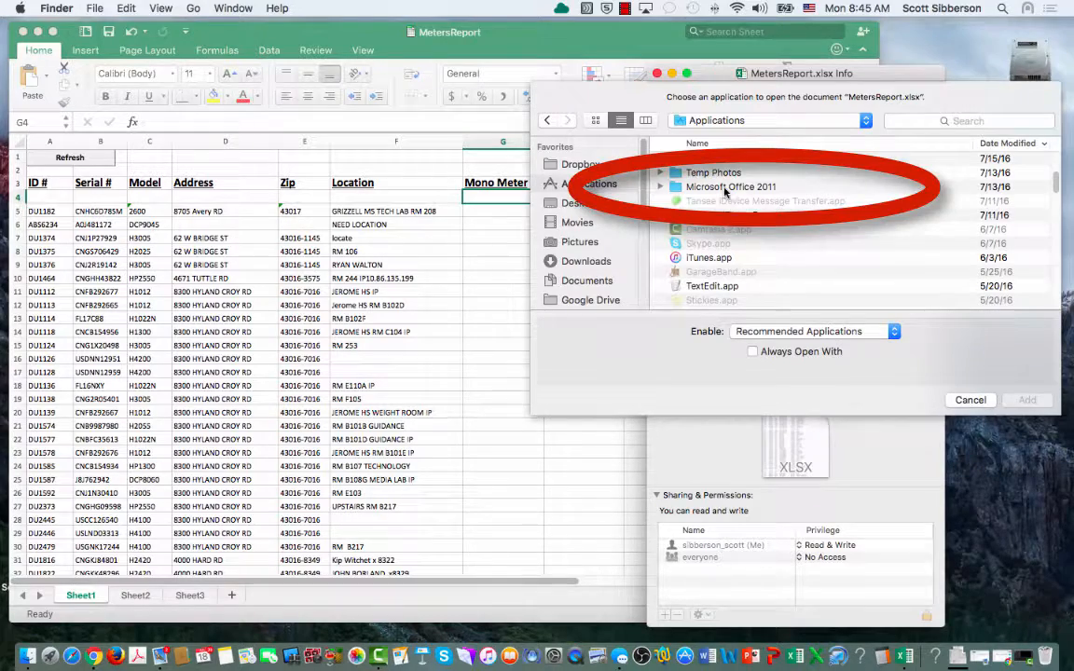
pyautogui.doubleClick(730, 187)
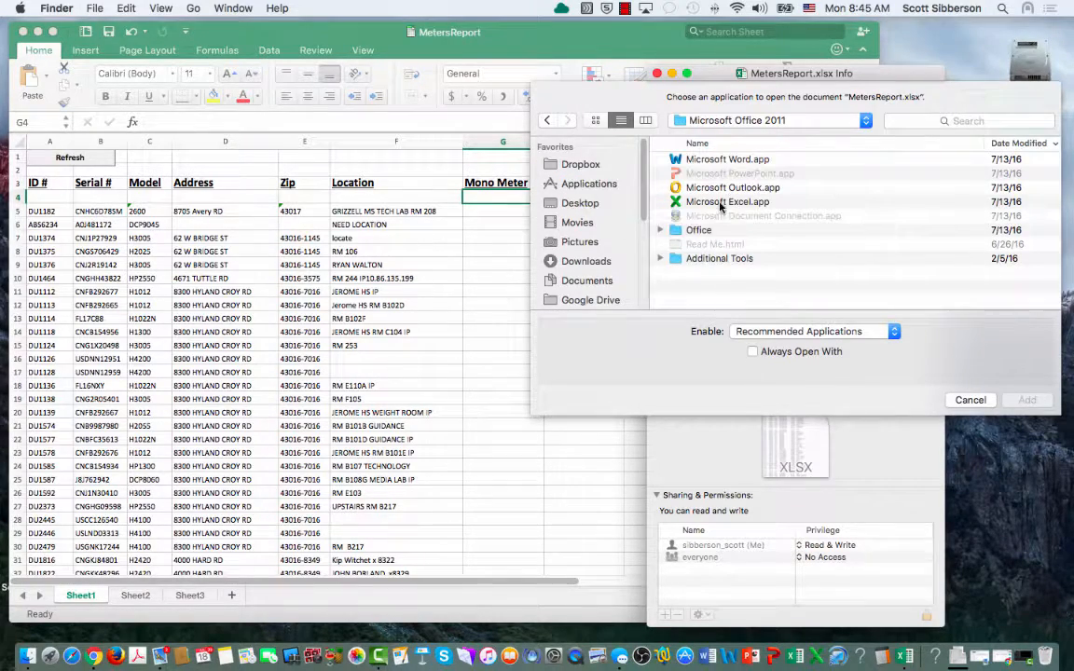
pyautogui.click(723, 202)
pyautogui.click(1027, 400)
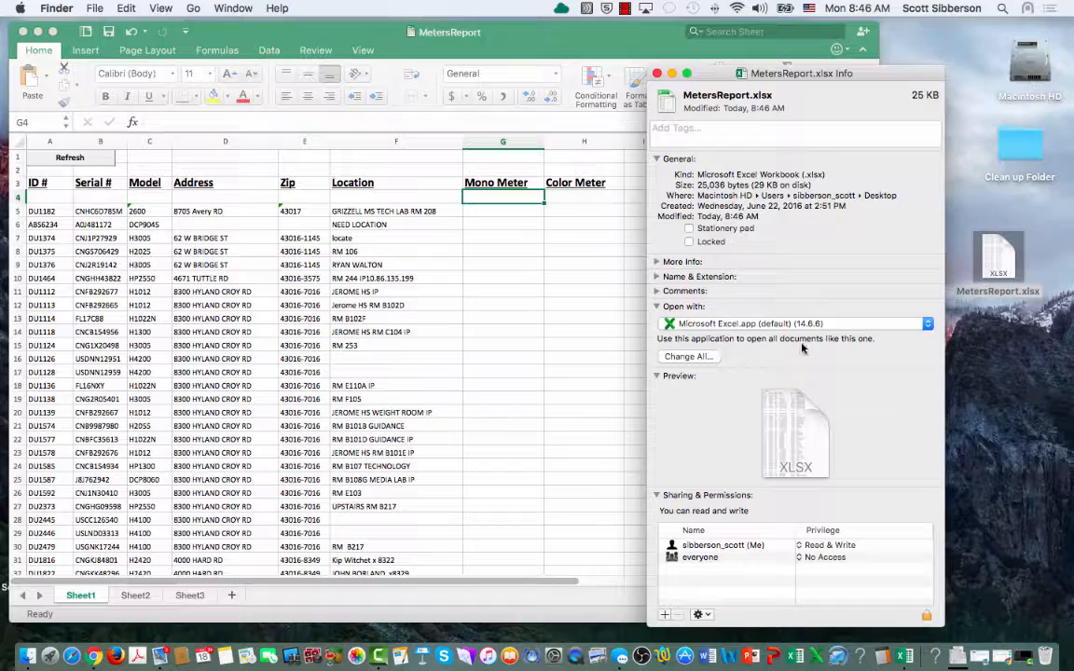
# Apply Excel 2011 to all .xlsx documents via Change All and close the Info window
pyautogui.click(687, 358)
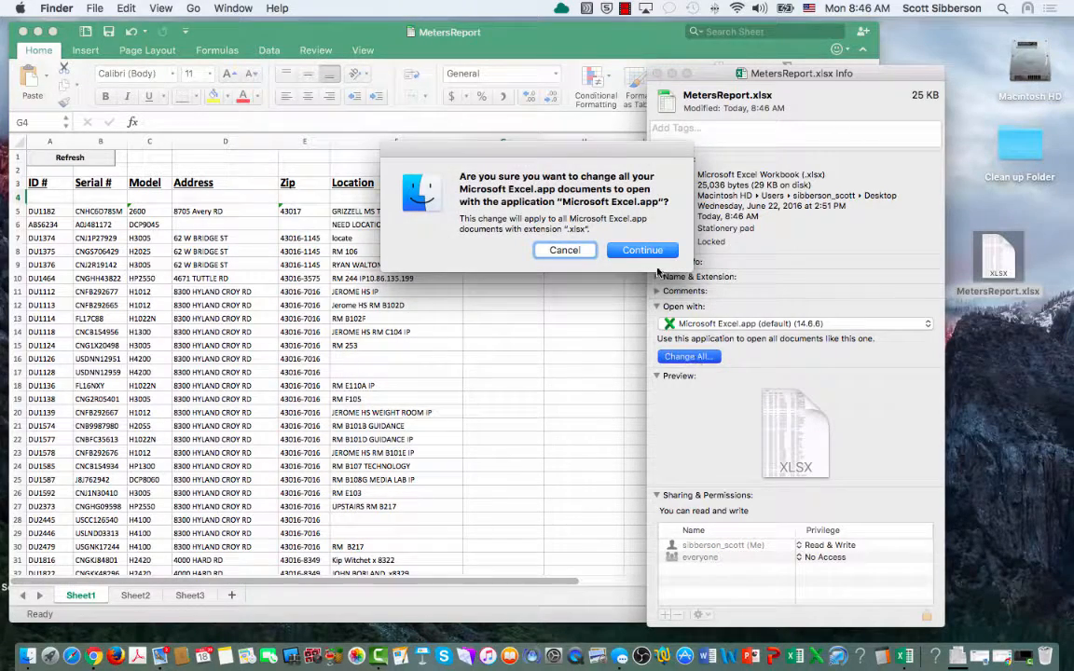
pyautogui.click(641, 249)
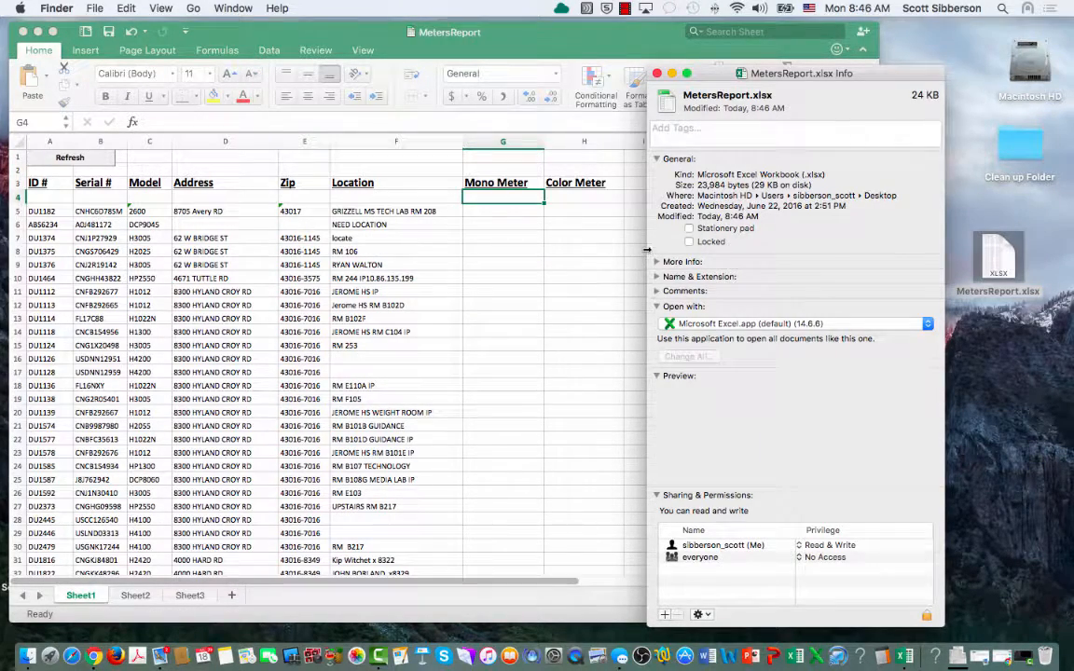
pyautogui.press('super+w')
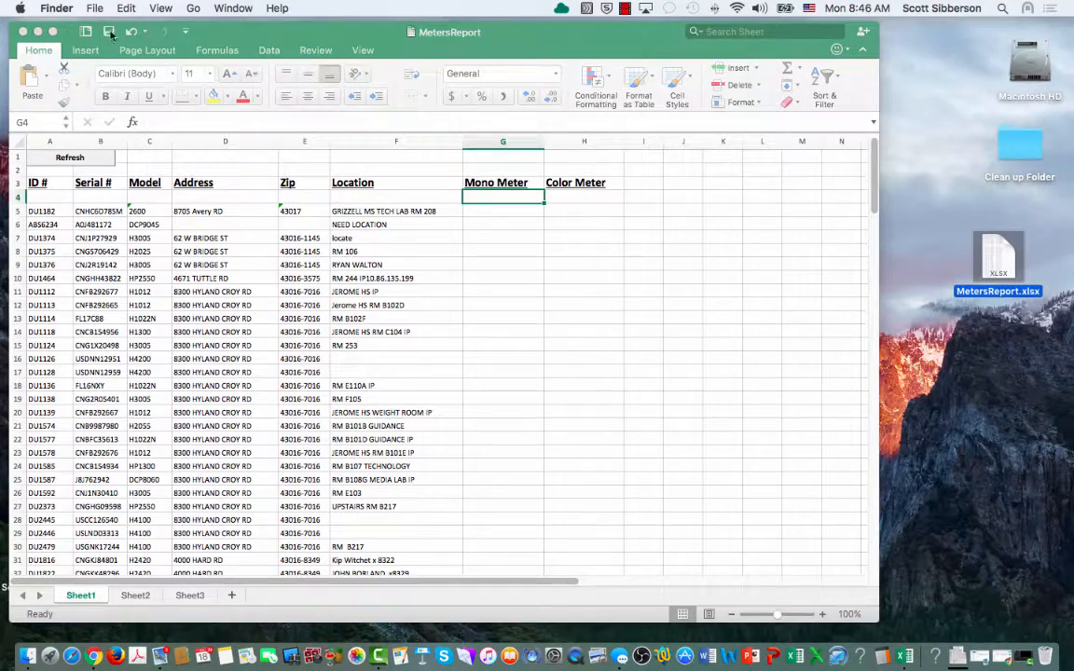
# Close the workbook, reopen MetersReport.xlsx and close it again
pyautogui.click(26, 32)
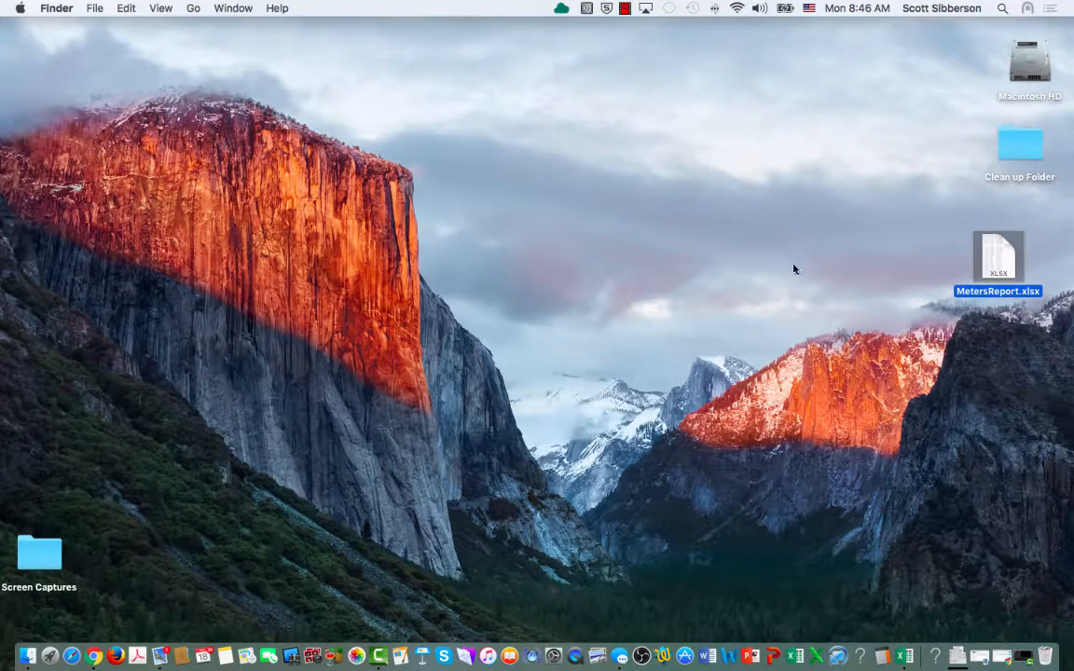
pyautogui.click(907, 276)
pyautogui.doubleClick(998, 268)
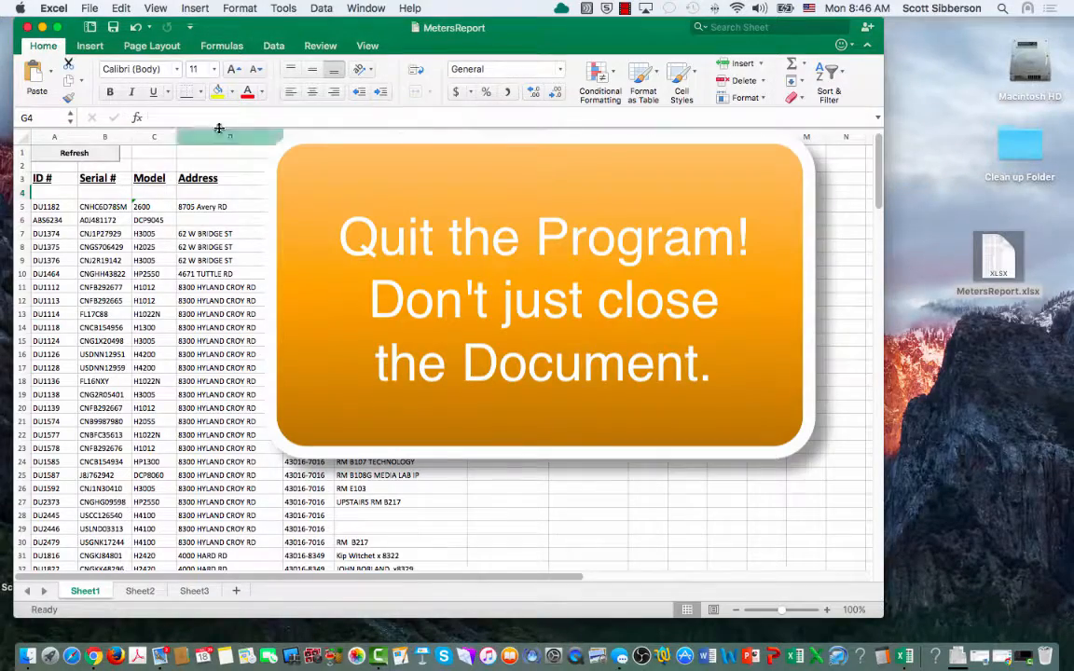
pyautogui.click(27, 28)
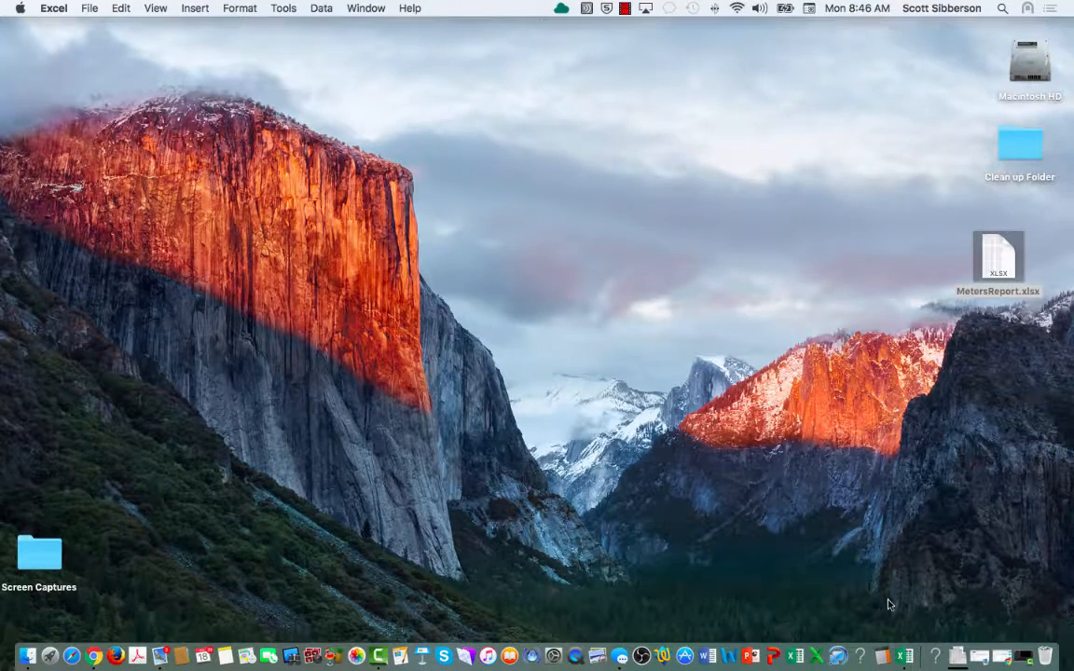
# Quit Excel entirely from its Dock icon
pyautogui.rightClick(914, 662)
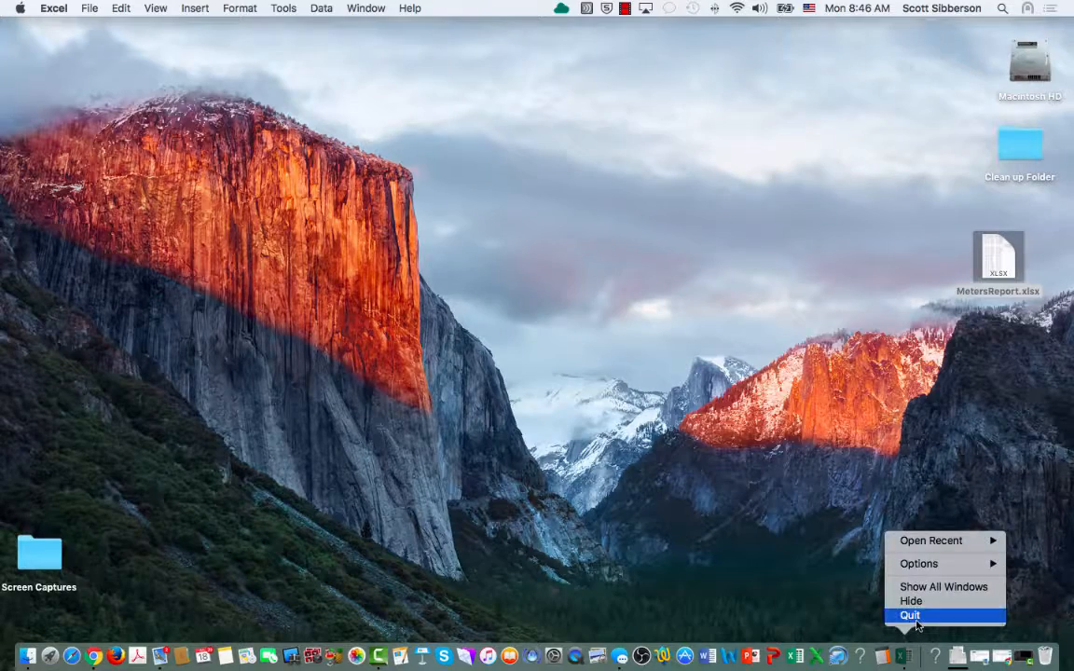
pyautogui.click(918, 617)
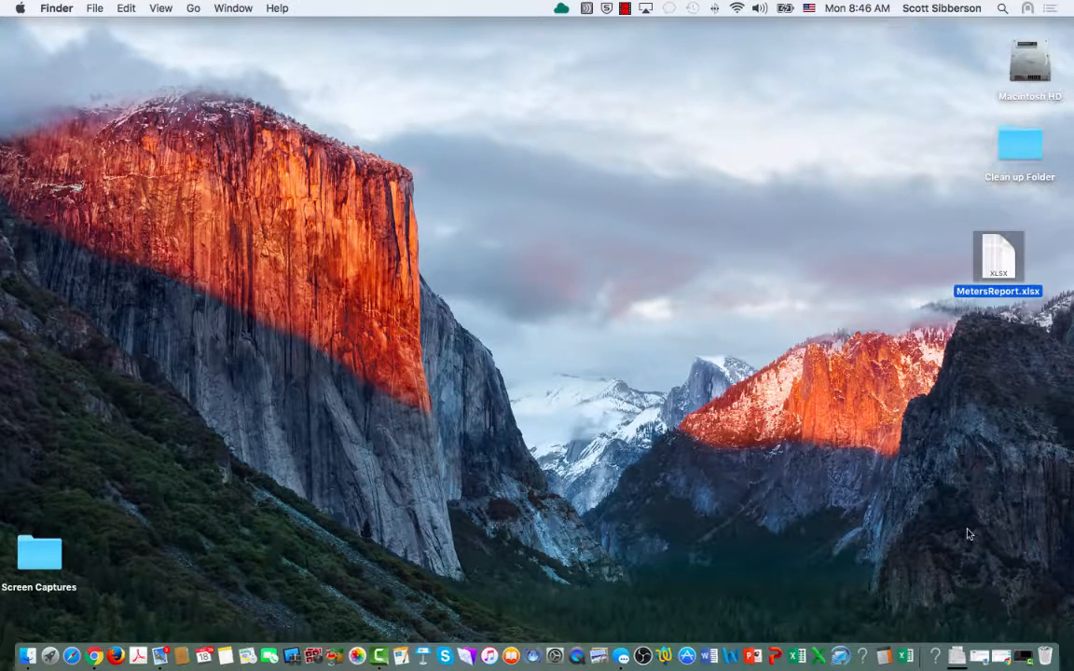
# Reopen MetersReport.xlsx from the desktop so it launches in Excel 2011
pyautogui.doubleClick(995, 268)
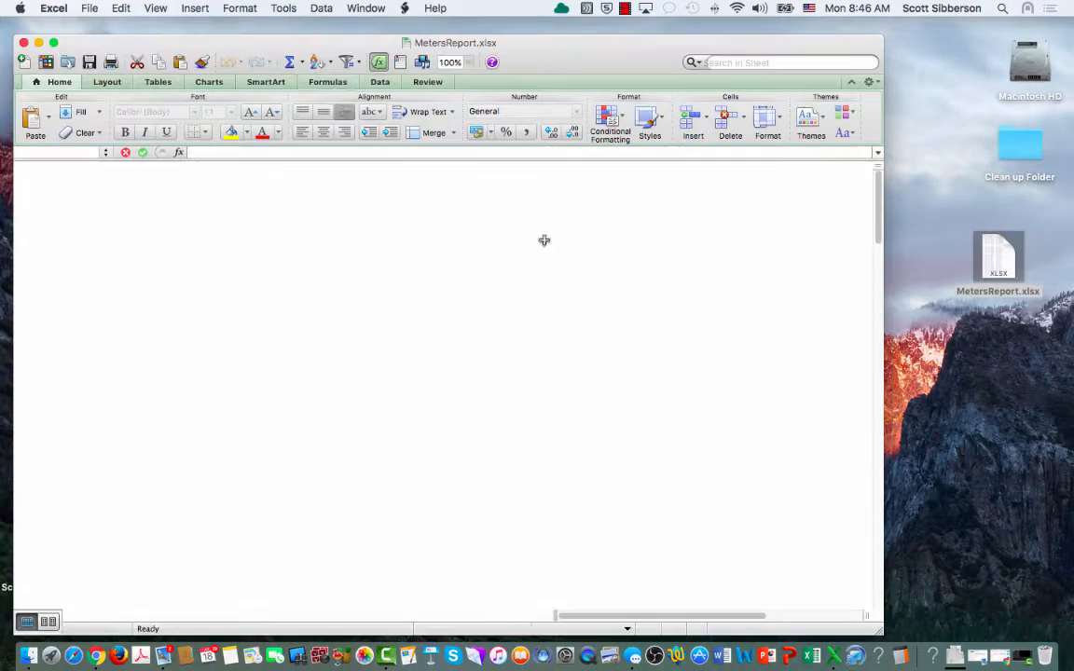
pyautogui.moveTo(239, 41); pyautogui.dragTo(237, 29)
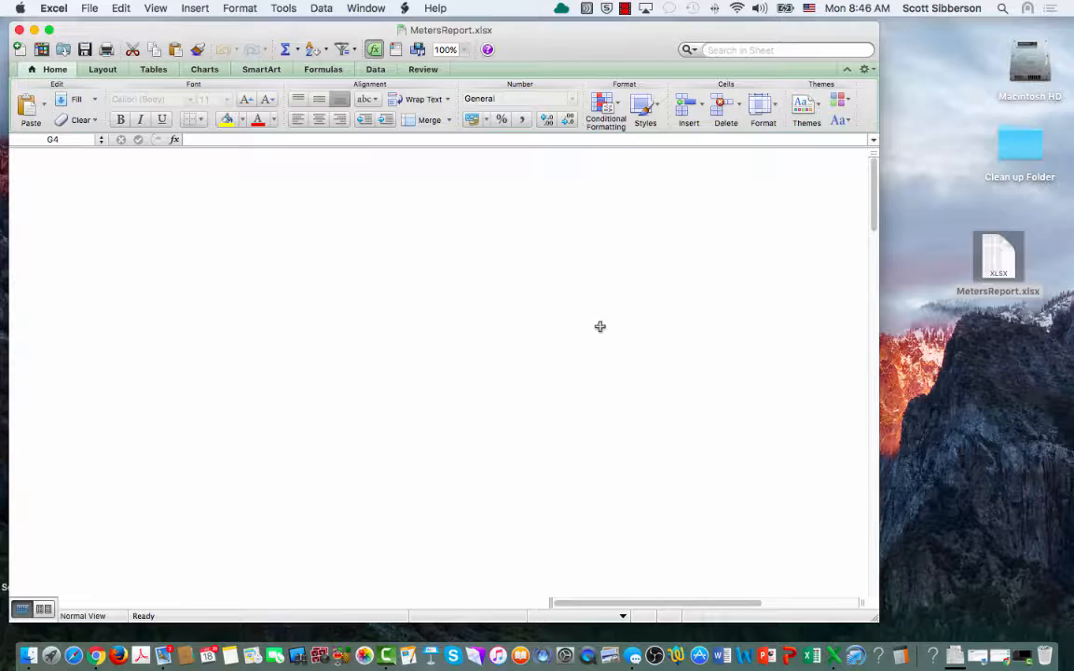